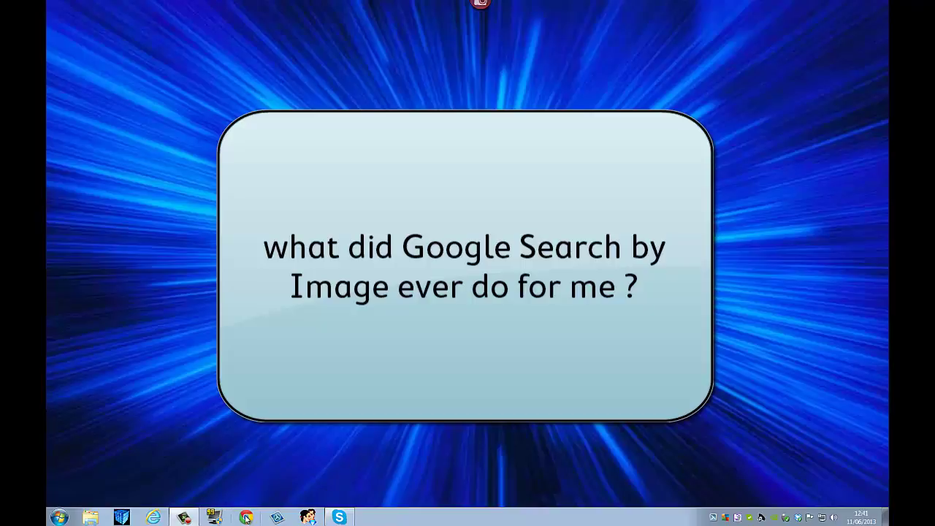
Open Facebook in Internet Explorer and view the Brides Magazine palm-tree resort photo full size
{"action": "left_click", "coordinate": [154, 517]}
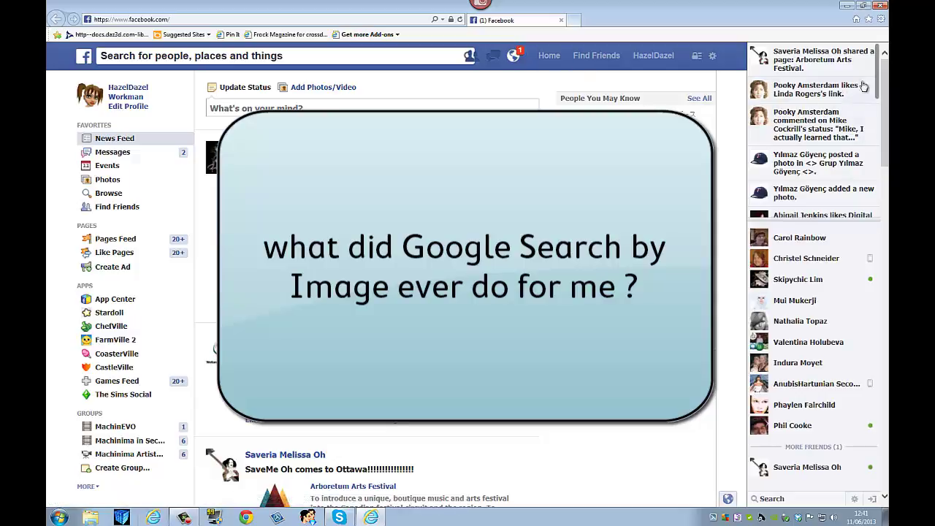
{"action": "left_click_drag", "start_coordinate": [885, 74], "coordinate": [884, 169]}
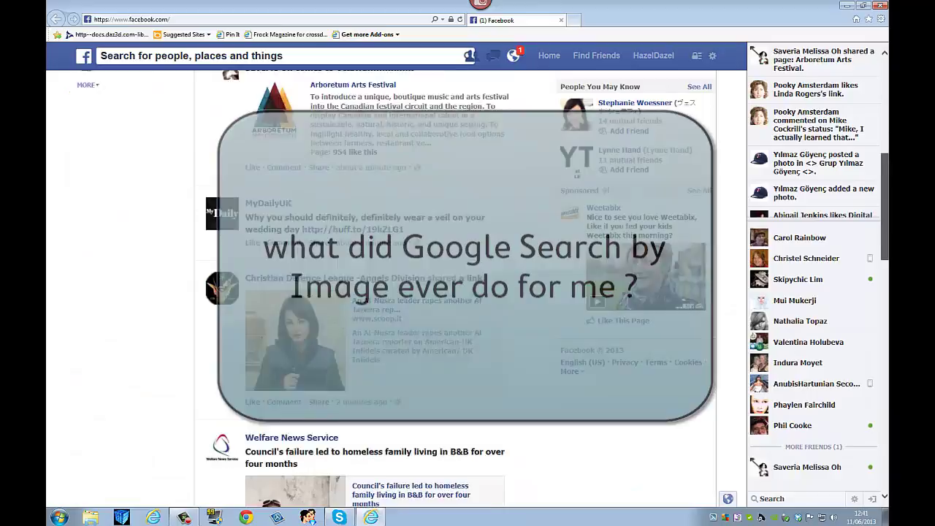
{"action": "scroll", "coordinate": [467, 292], "scroll_direction": "down", "scroll_amount": 5}
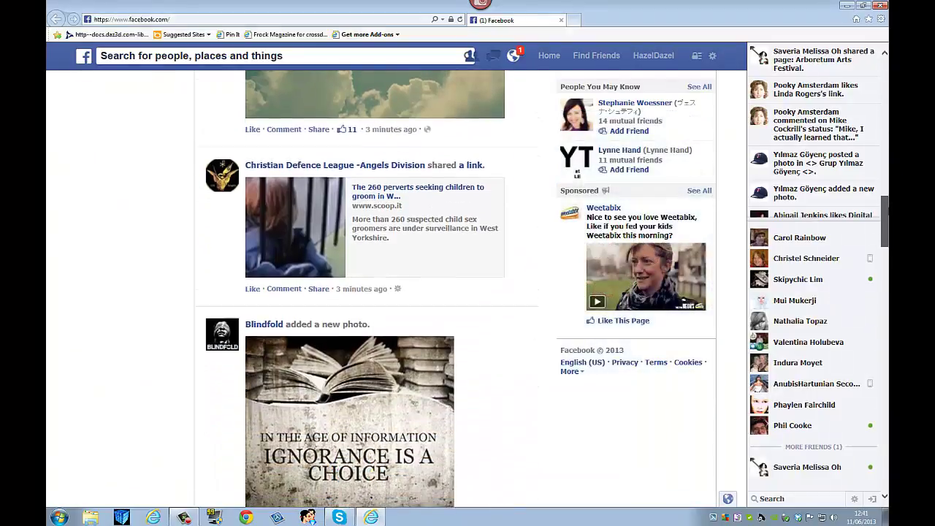
{"action": "scroll", "coordinate": [366, 293], "scroll_direction": "down", "scroll_amount": 15}
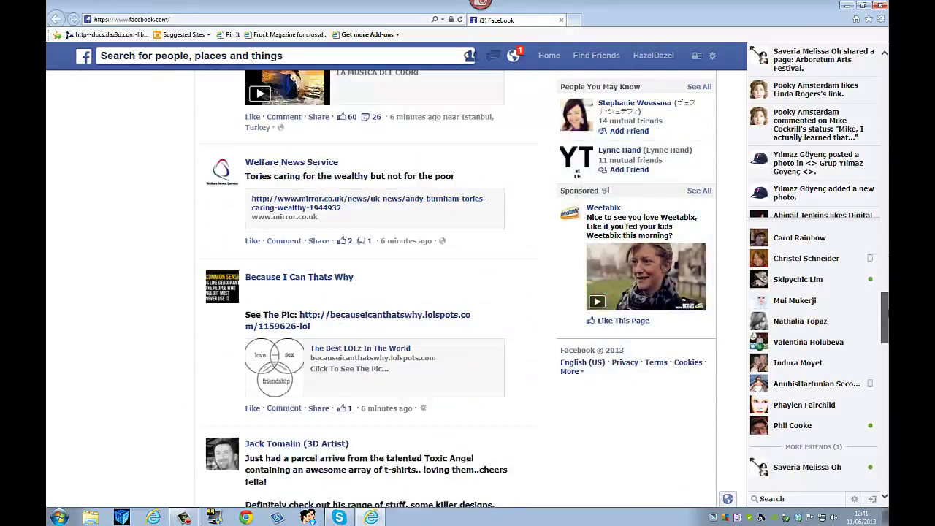
{"action": "scroll", "coordinate": [365, 292], "scroll_direction": "down", "scroll_amount": 10}
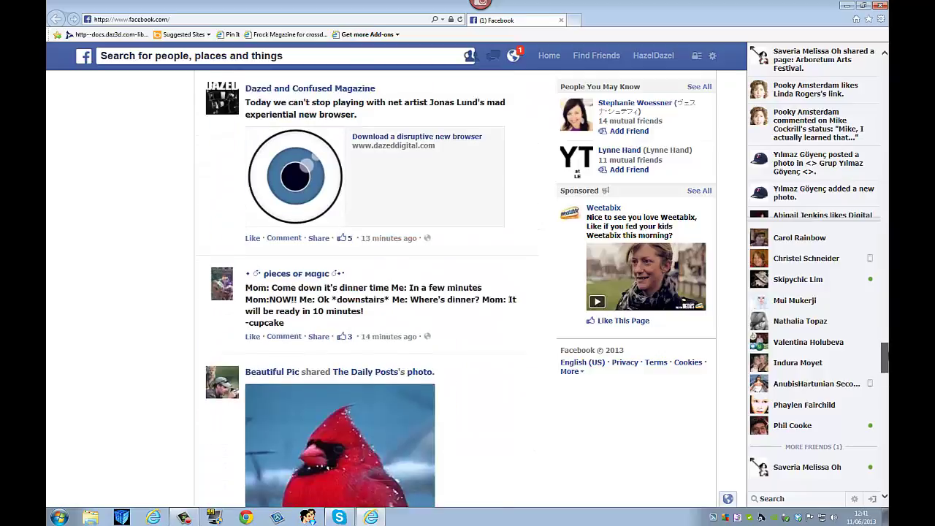
{"action": "left_click_drag", "start_coordinate": [884, 358], "coordinate": [885, 318]}
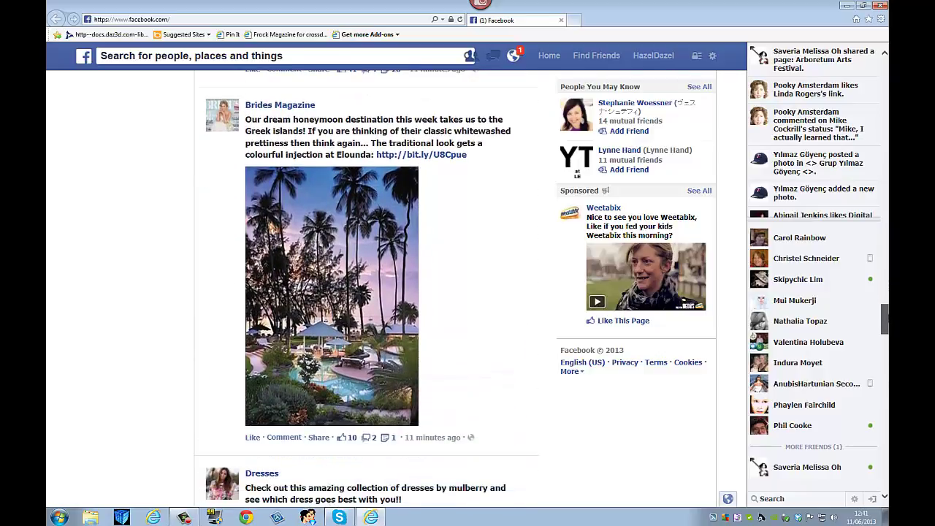
{"action": "left_click", "coordinate": [352, 291]}
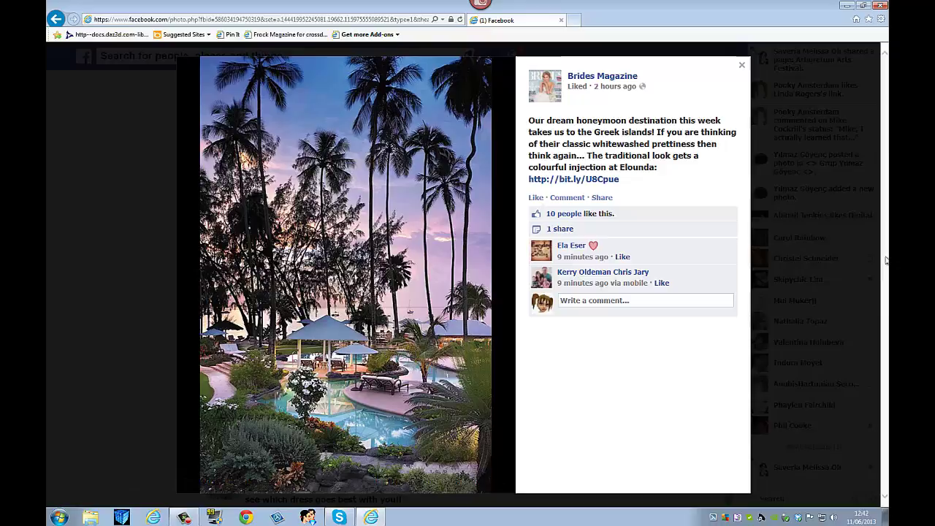
Download the palm-tree resort photo and save it to disk
{"action": "mouse_move", "coordinate": [380, 447]}
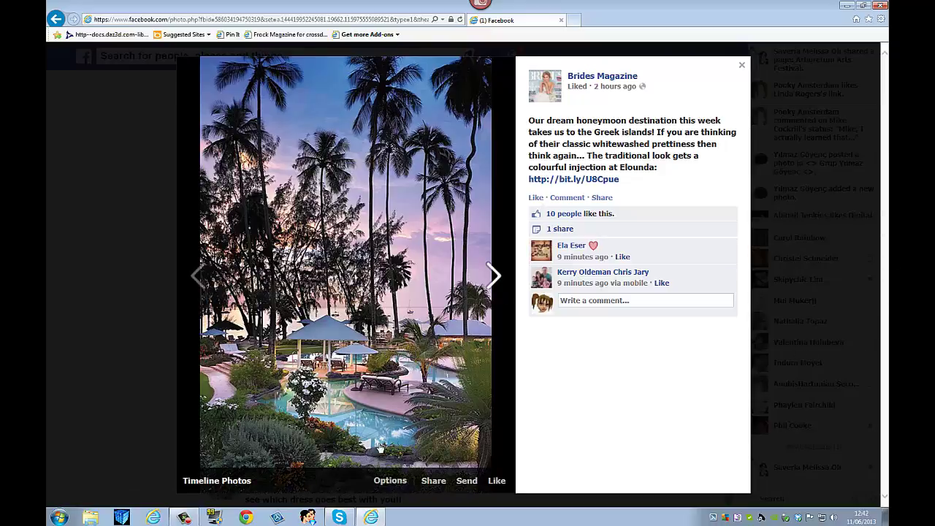
{"action": "left_click", "coordinate": [394, 480]}
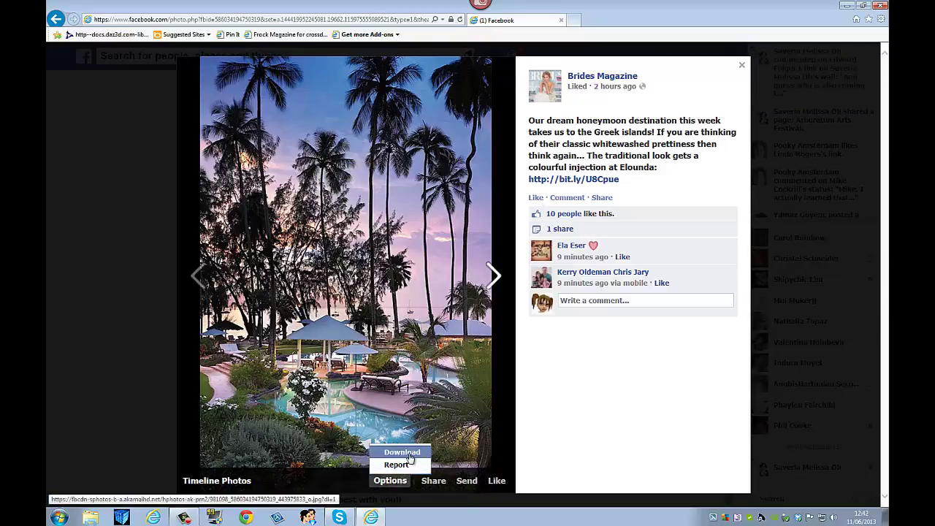
{"action": "left_click", "coordinate": [408, 454]}
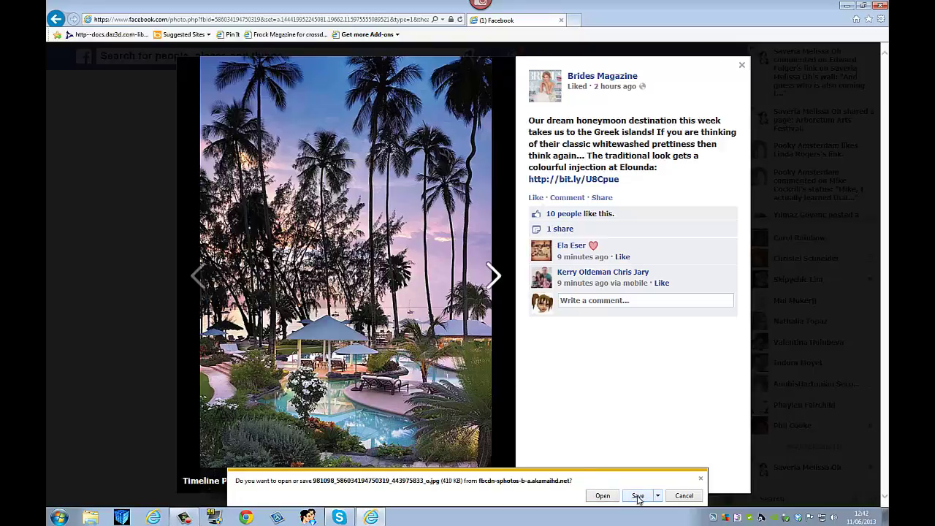
{"action": "left_click", "coordinate": [638, 496]}
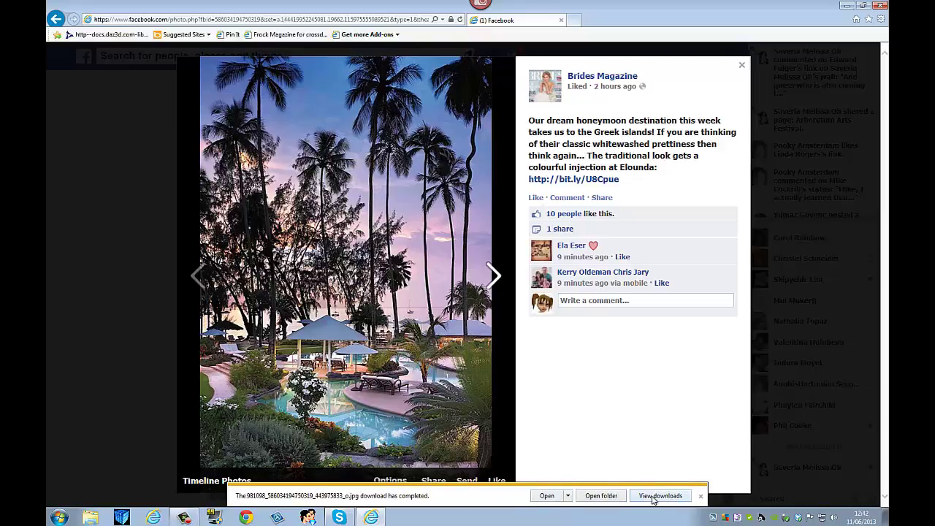
Open the saved photo from the downloads list to check it, then return to the news feed
{"action": "left_click", "coordinate": [653, 496]}
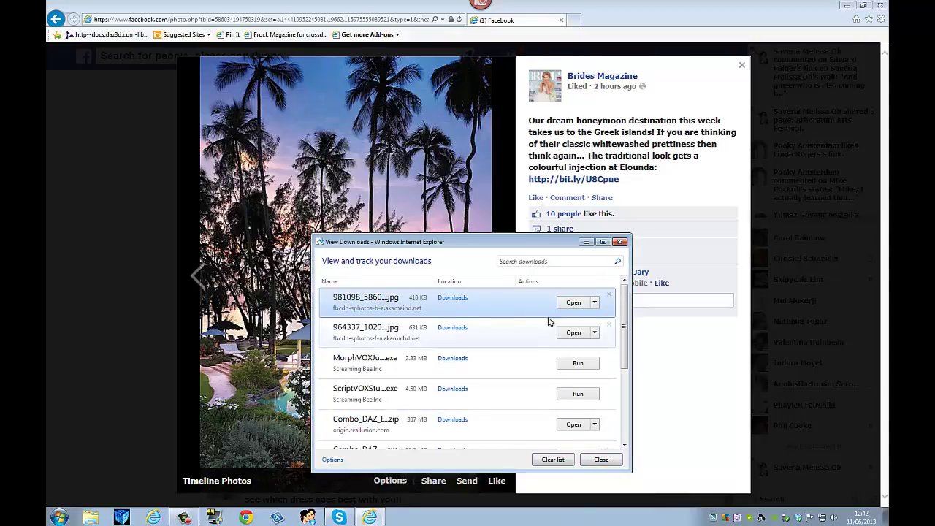
{"action": "left_click", "coordinate": [576, 302]}
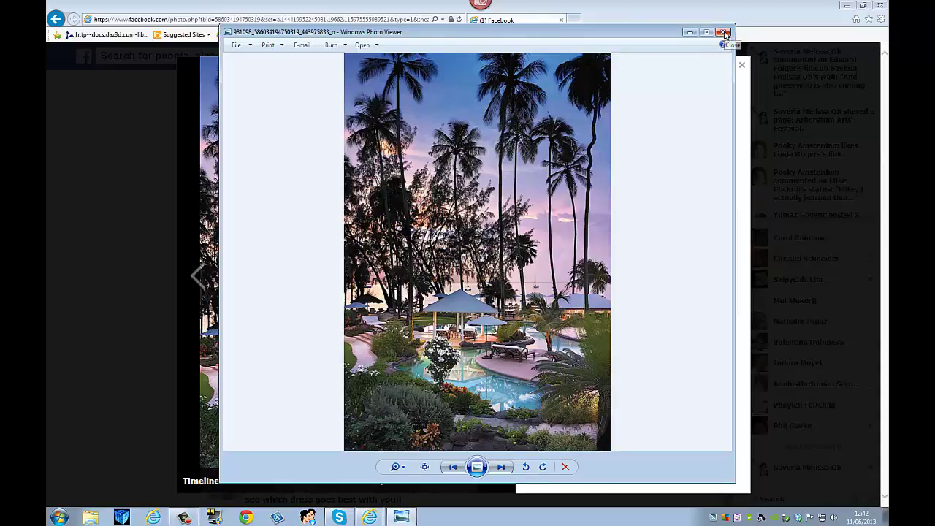
{"action": "left_click", "coordinate": [724, 33]}
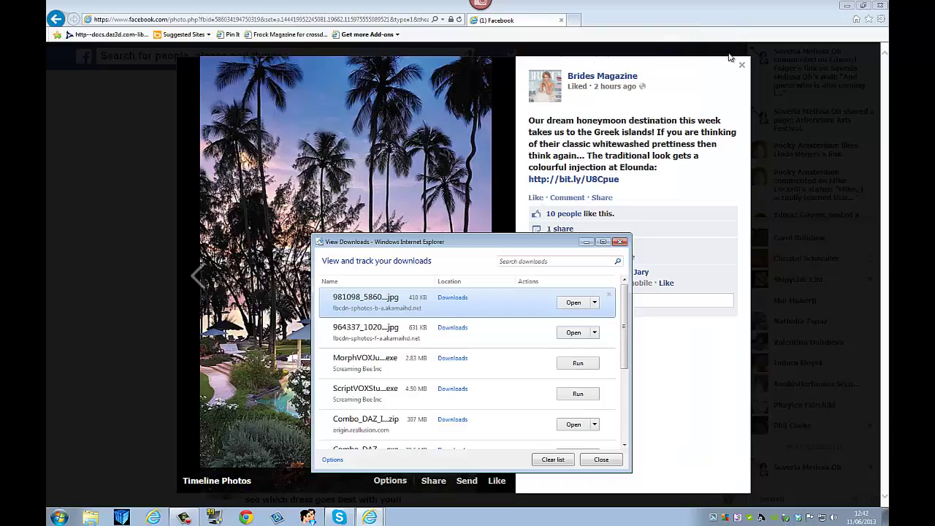
{"action": "left_click", "coordinate": [619, 242]}
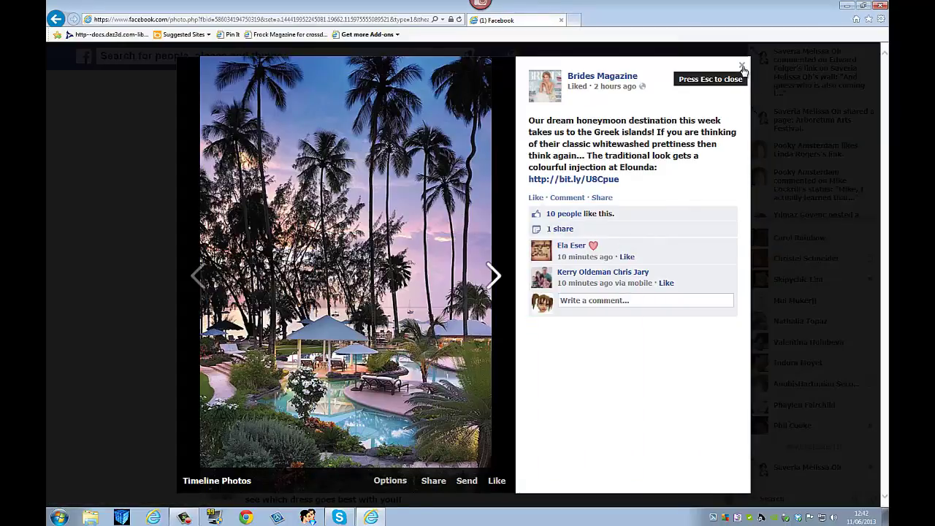
{"action": "left_click", "coordinate": [741, 65]}
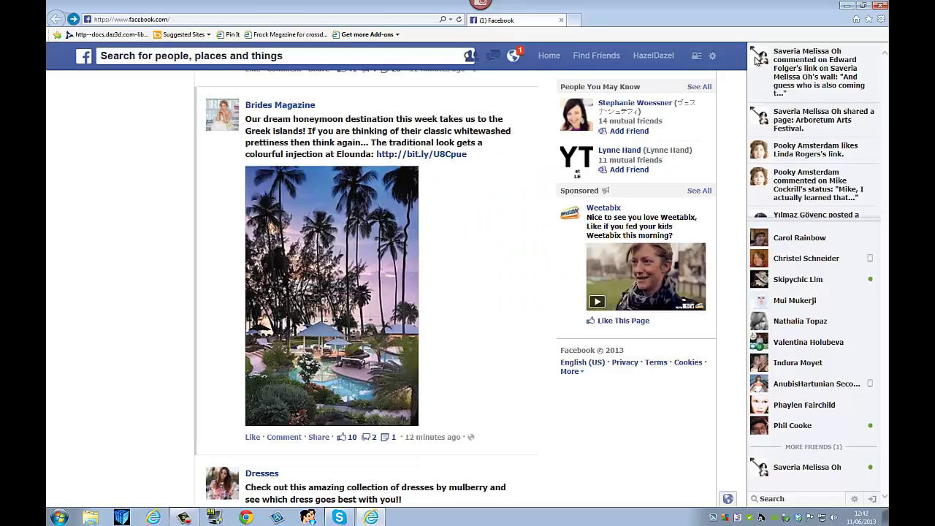
Close the browser and open the Downloads folder in Windows Explorer
{"action": "left_click", "coordinate": [880, 6]}
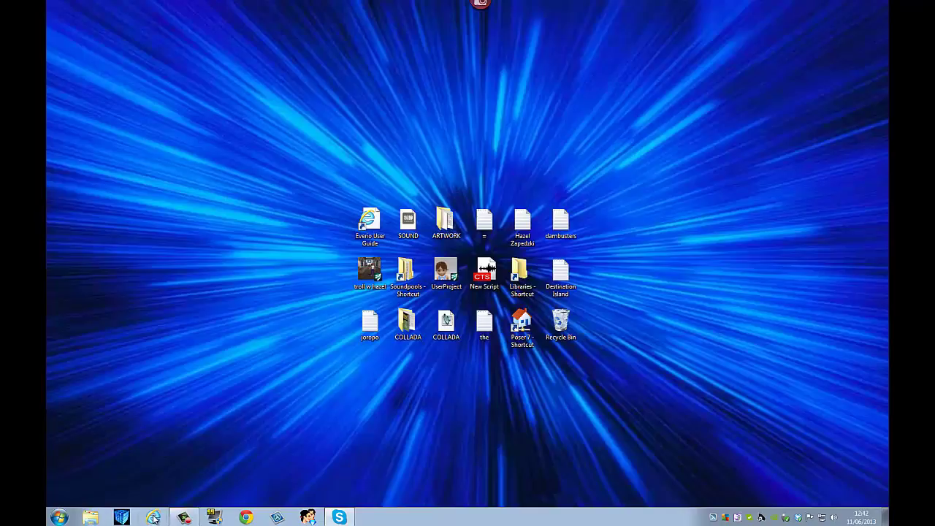
{"action": "left_click", "coordinate": [60, 517]}
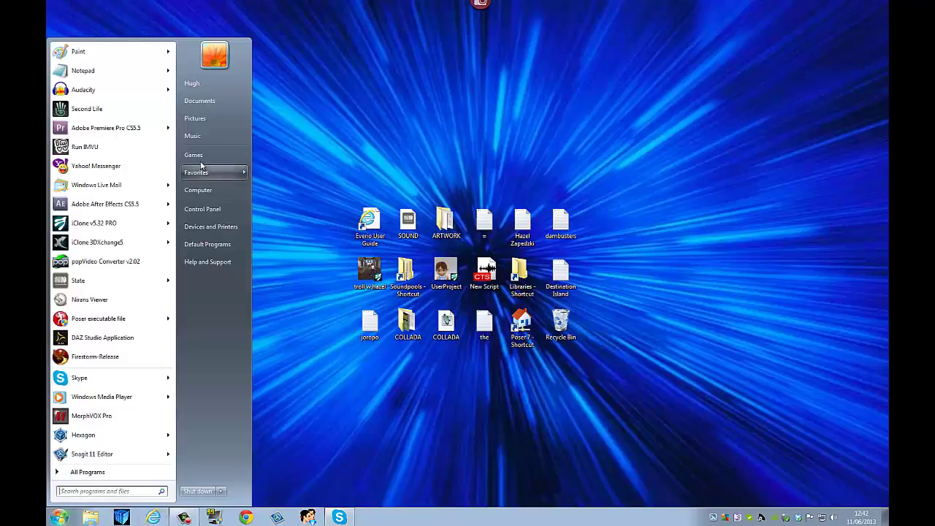
{"action": "left_click", "coordinate": [211, 101]}
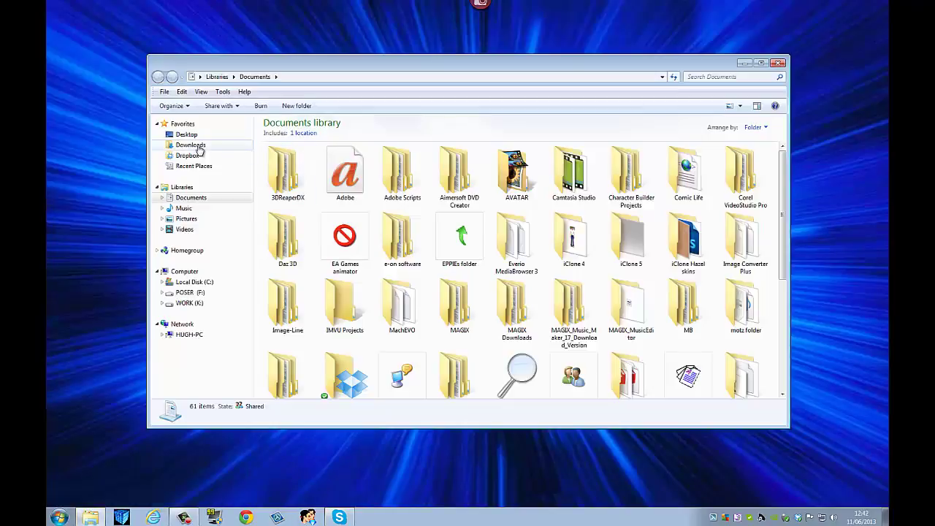
{"action": "left_click", "coordinate": [196, 147]}
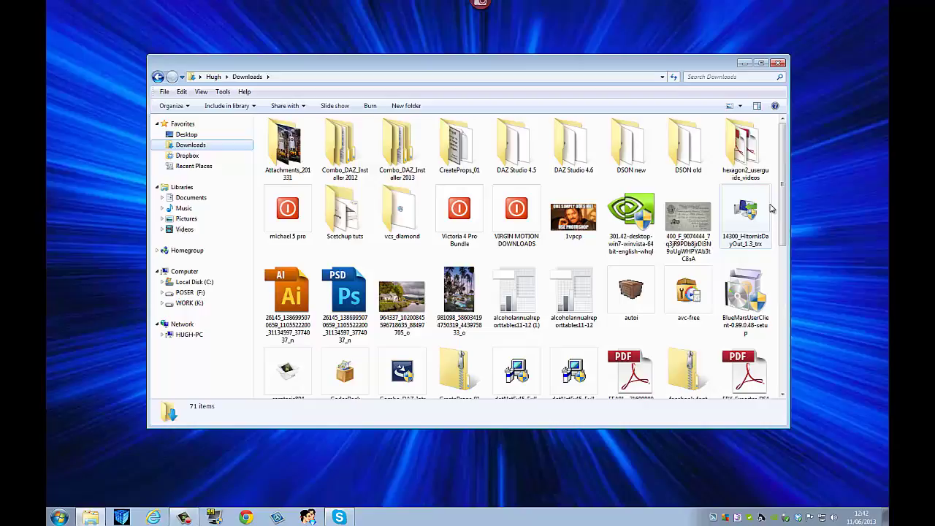
{"action": "left_click_drag", "start_coordinate": [783, 200], "coordinate": [778, 241]}
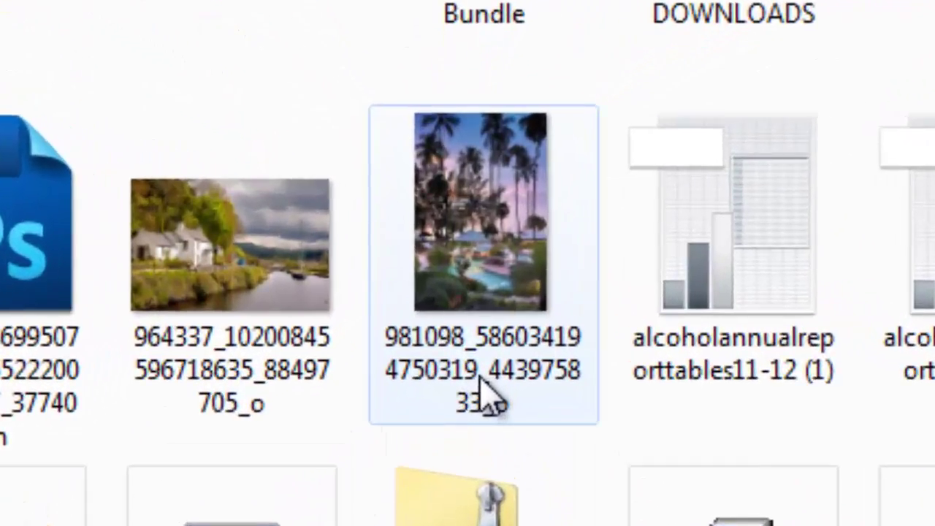
Rename the palm-tree resort photo file to 'new'
{"action": "left_click", "coordinate": [460, 242]}
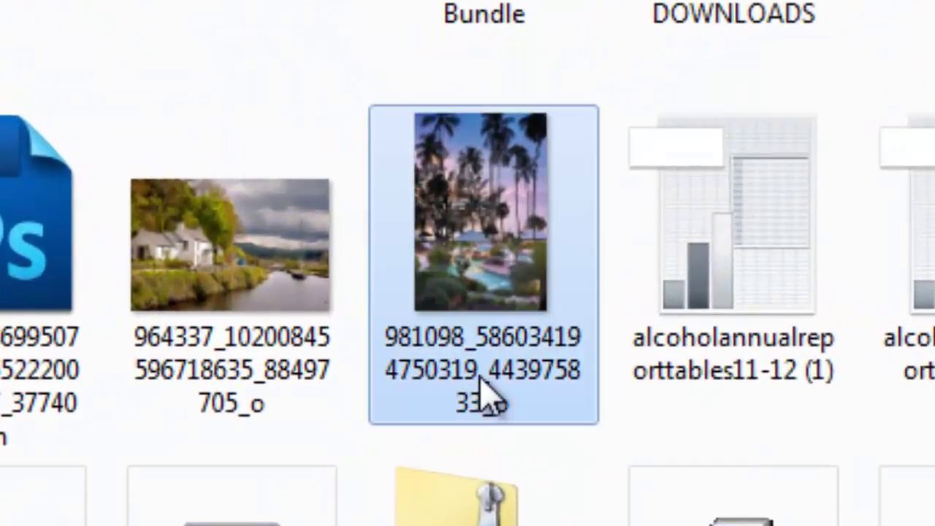
{"action": "left_click", "coordinate": [486, 398]}
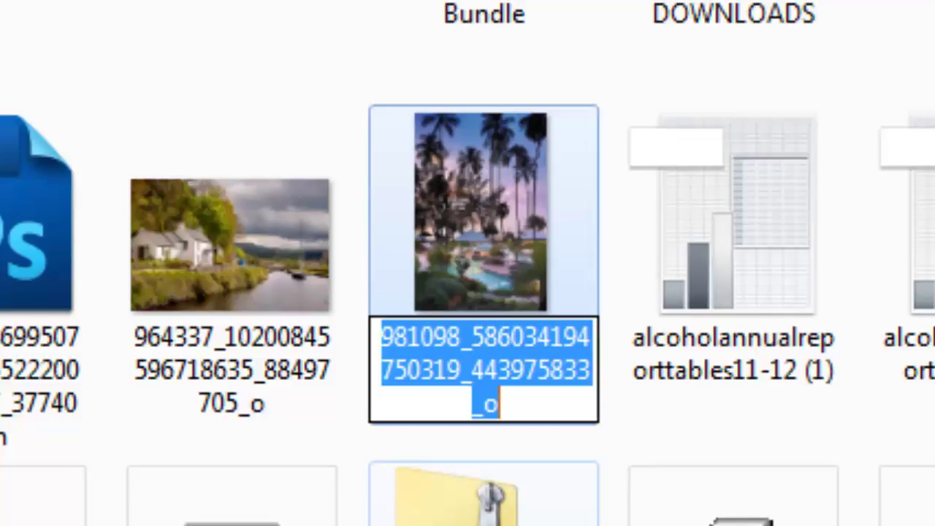
{"action": "type", "text": "new"}
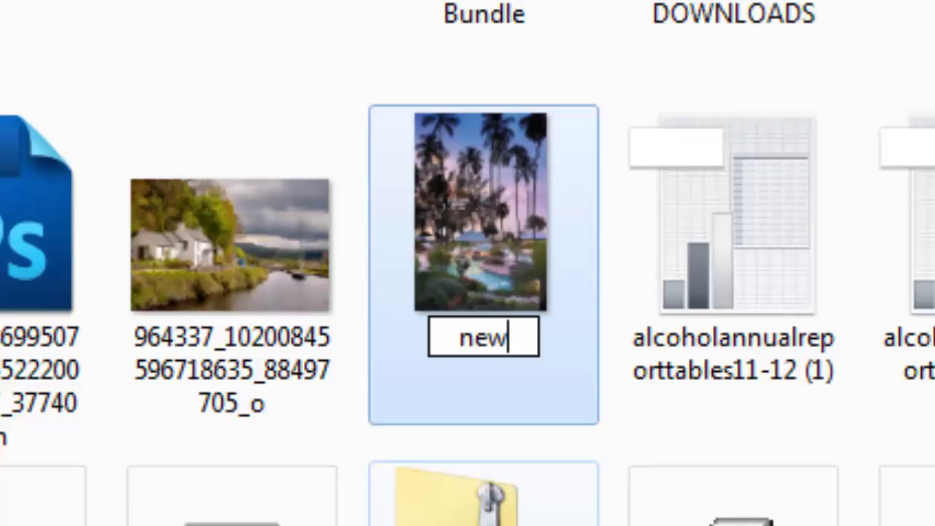
{"action": "key", "text": "Return"}
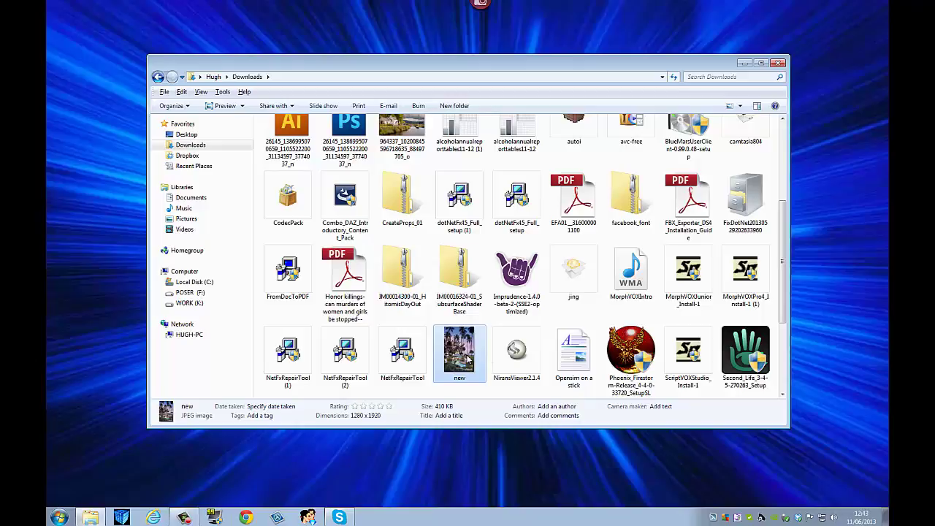
{"action": "mouse_move", "coordinate": [459, 371]}
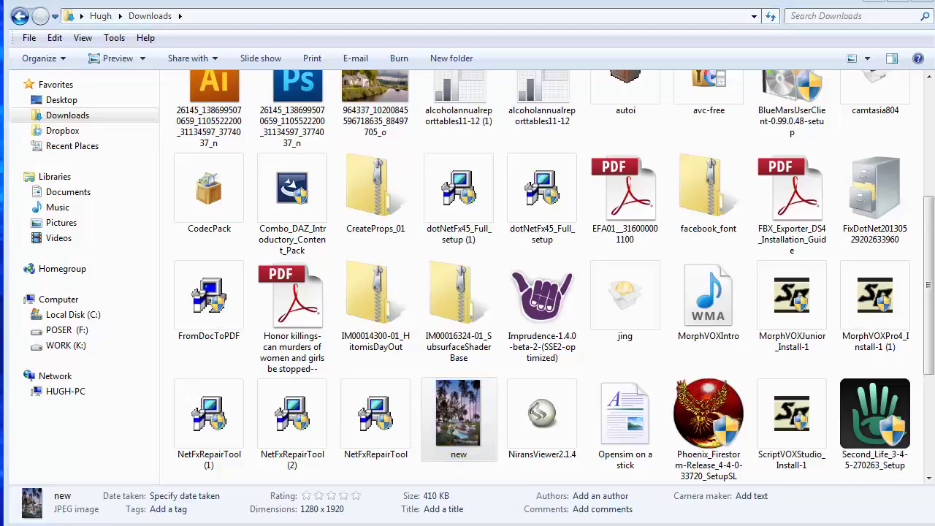
In Chrome, bring up Google Images' upload-an-image search option
{"action": "key", "text": "alt+Tab"}
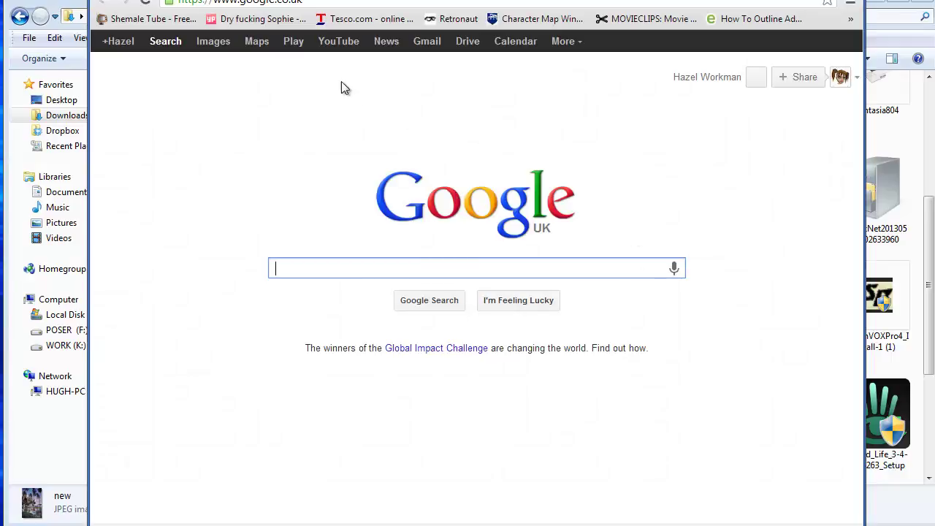
{"action": "left_click", "coordinate": [222, 42]}
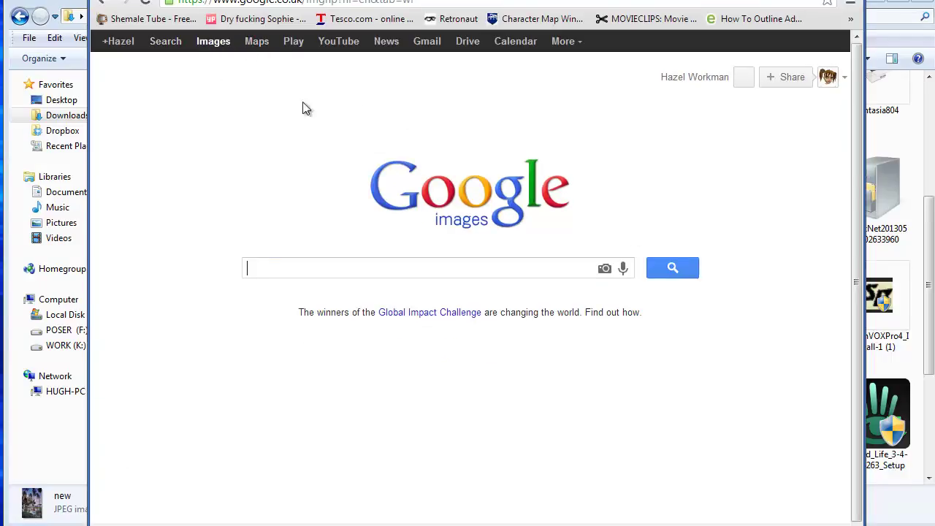
{"action": "left_click", "coordinate": [604, 268]}
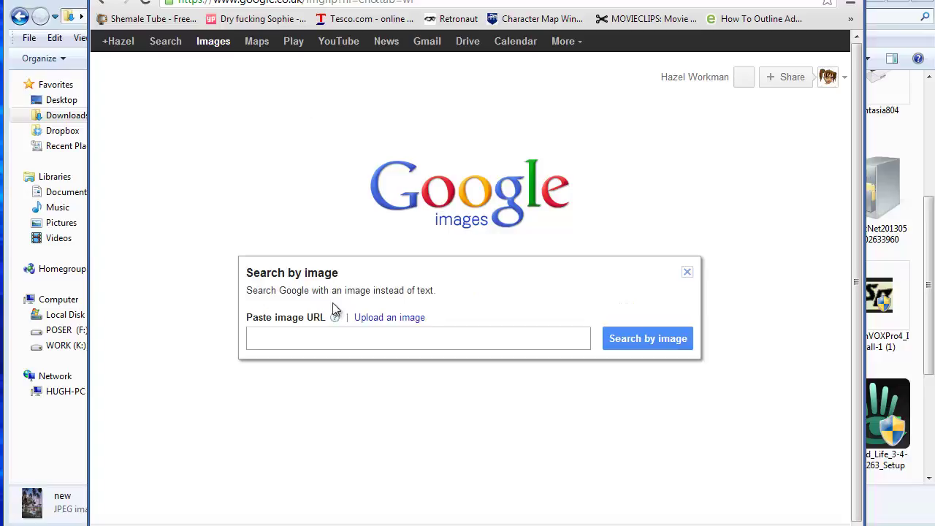
{"action": "left_click", "coordinate": [396, 321]}
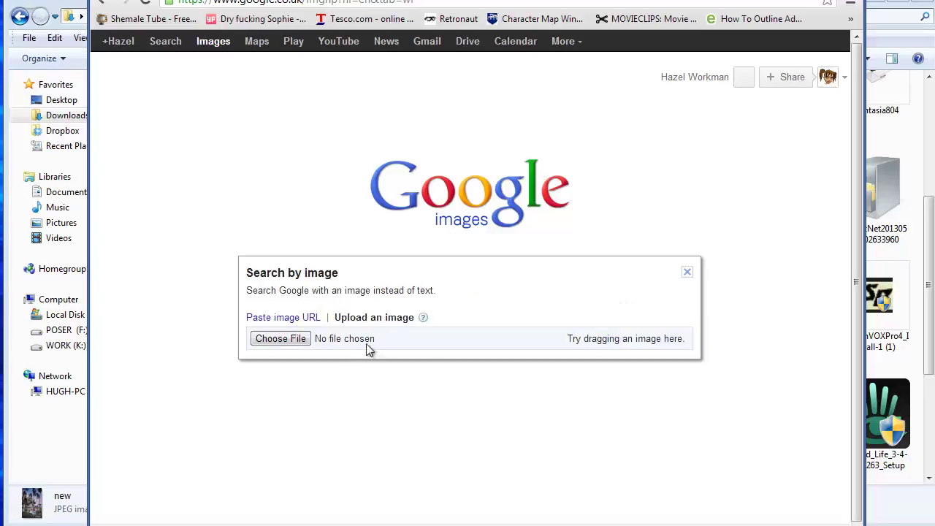
Upload new.jpg from Downloads as the search image
{"action": "left_click", "coordinate": [304, 339]}
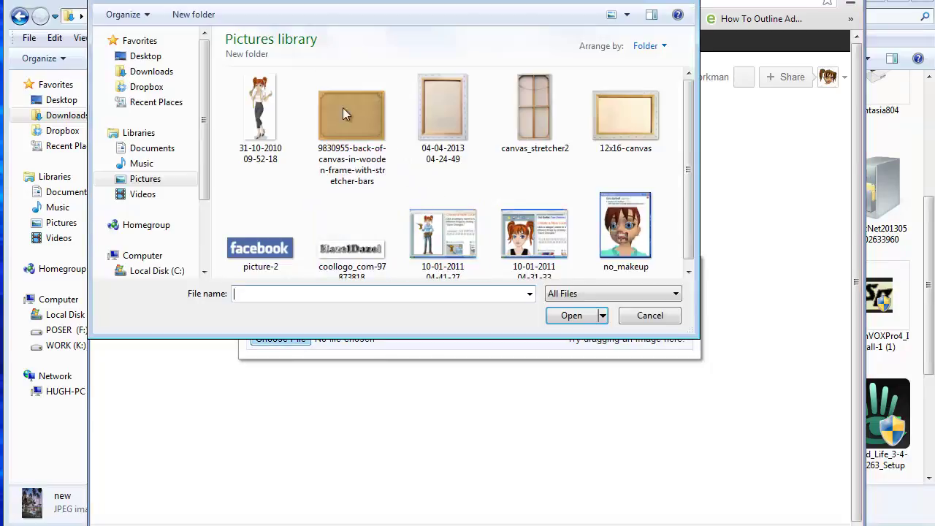
{"action": "left_click", "coordinate": [150, 71]}
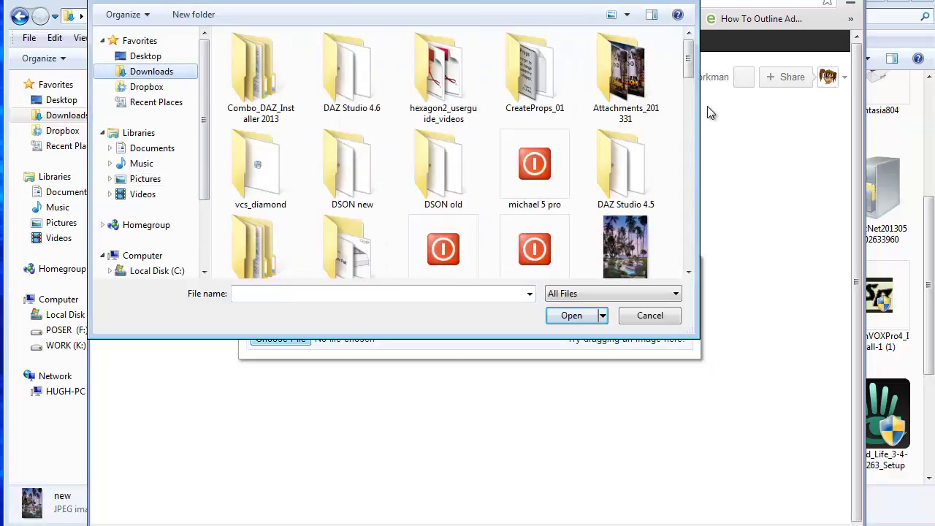
{"action": "left_click_drag", "start_coordinate": [687, 73], "coordinate": [691, 88]}
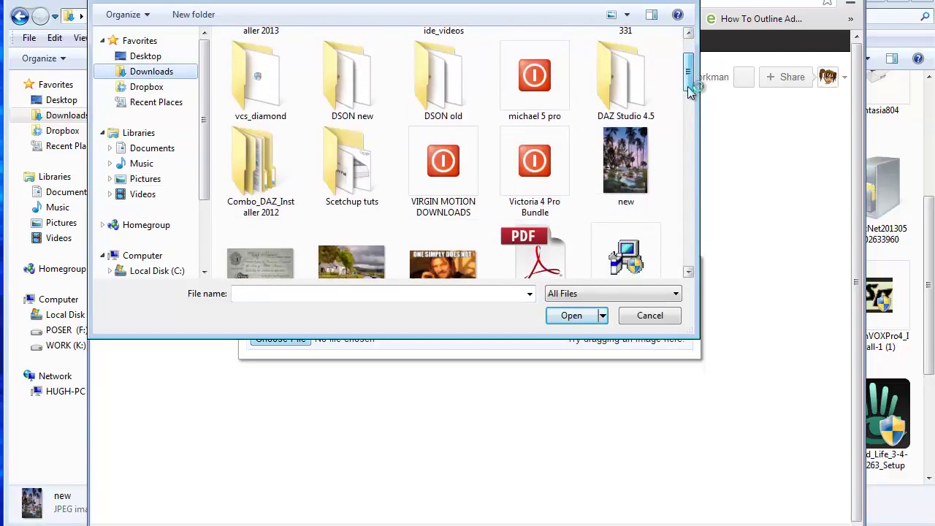
{"action": "left_click", "coordinate": [625, 160]}
{"action": "left_click", "coordinate": [583, 321]}
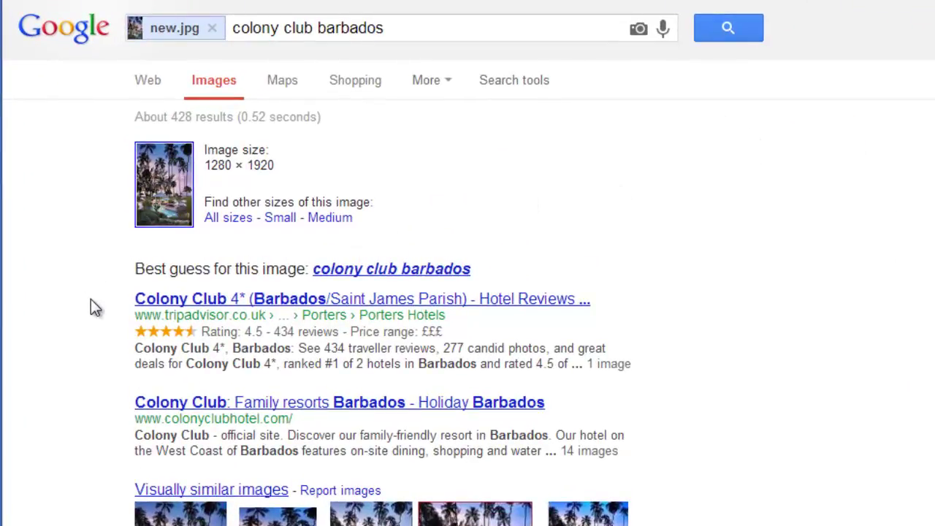
Open the Visually similar images results for the resort photo and browse the image grid
{"action": "scroll", "coordinate": [85, 311], "scroll_direction": "down", "scroll_amount": 3}
{"action": "scroll", "coordinate": [79, 319], "scroll_direction": "up", "scroll_amount": 3}
{"action": "scroll", "coordinate": [73, 315], "scroll_direction": "down", "scroll_amount": 3}
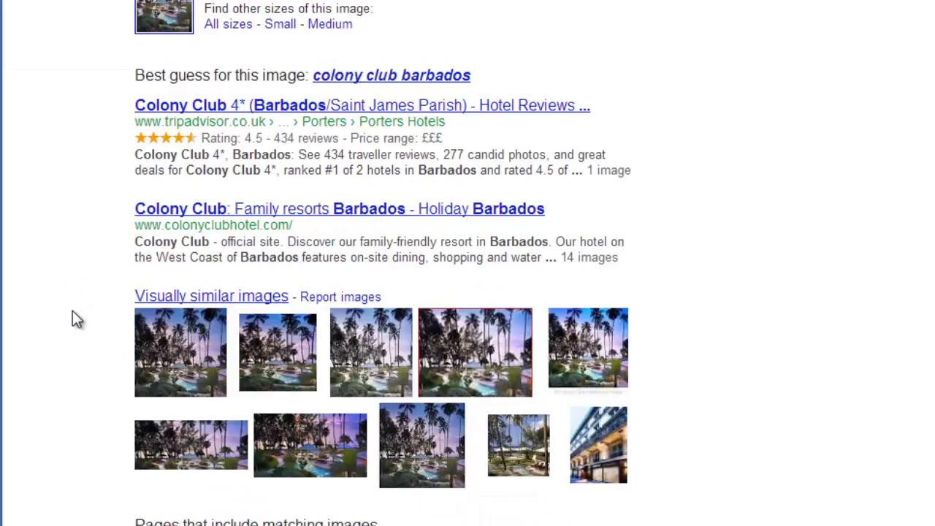
{"action": "left_click", "coordinate": [229, 297]}
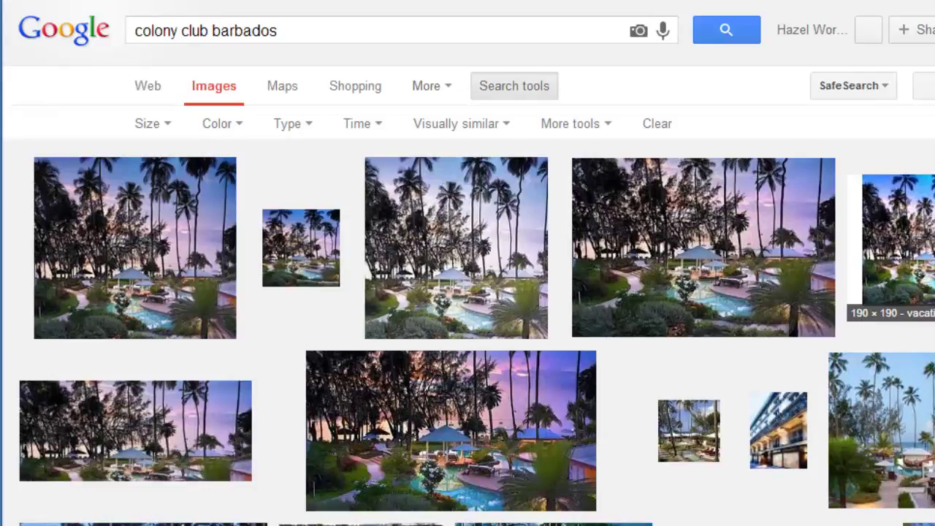
{"action": "scroll", "coordinate": [468, 271], "scroll_direction": "down", "scroll_amount": 3}
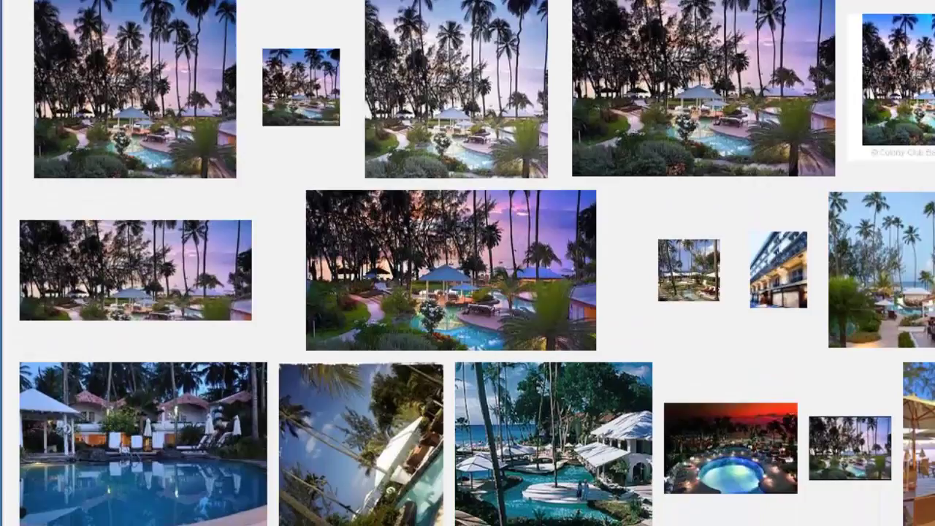
{"action": "scroll", "coordinate": [468, 263], "scroll_direction": "up", "scroll_amount": 1}
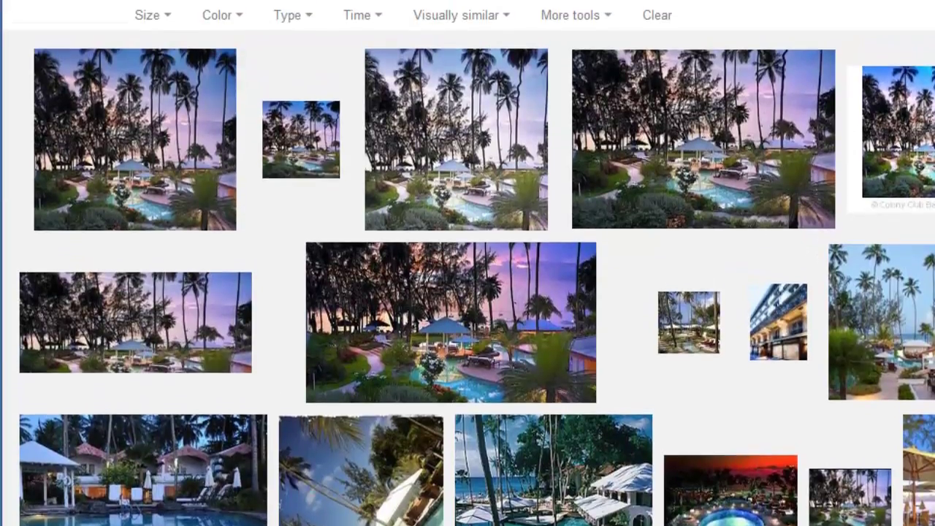
{"action": "scroll", "coordinate": [467, 263], "scroll_direction": "down", "scroll_amount": 5}
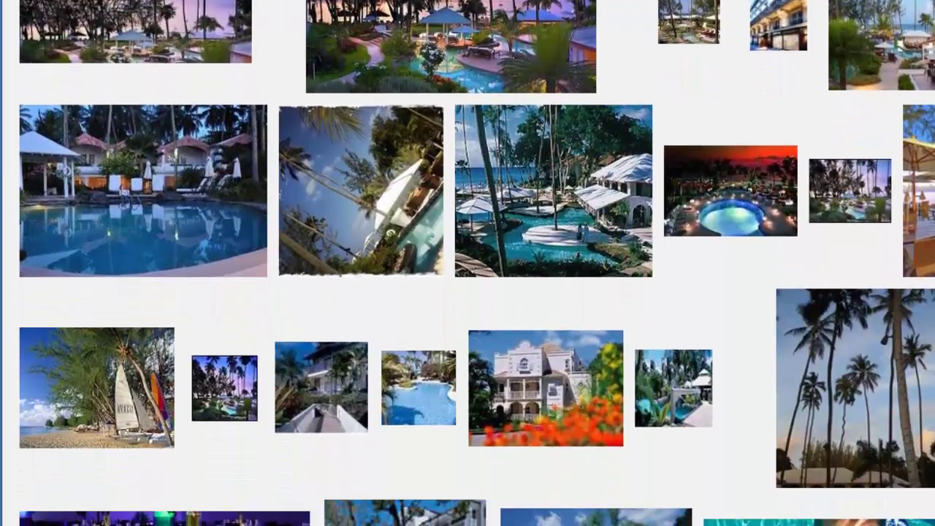
{"action": "scroll", "coordinate": [467, 263], "scroll_direction": "down", "scroll_amount": 5}
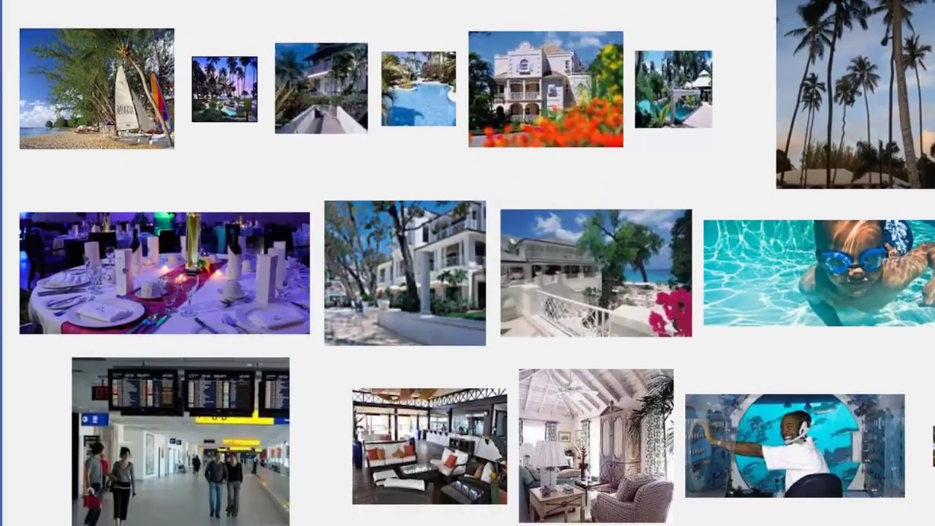
{"action": "scroll", "coordinate": [467, 263], "scroll_direction": "up", "scroll_amount": 10}
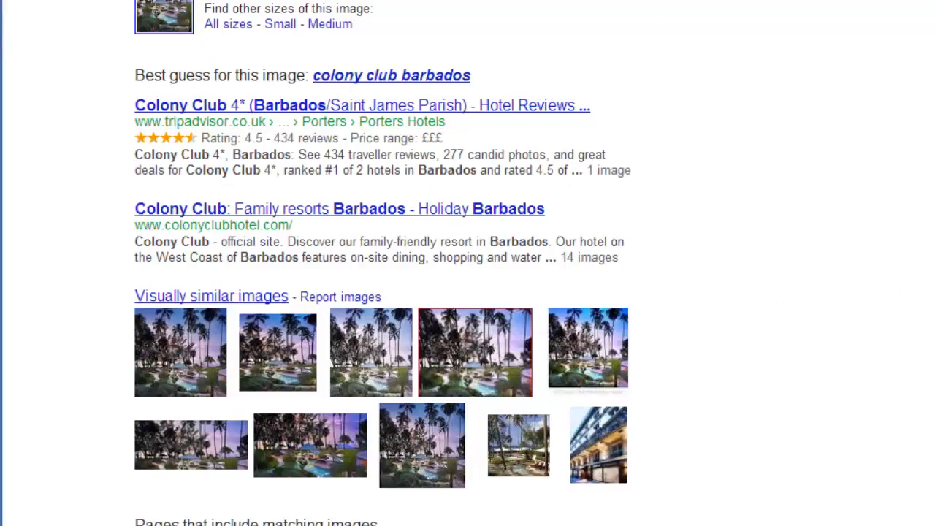
Open More sizes for the query image, showing 320 × 480, 118 × 177 and 107 × 160 copies
{"action": "scroll", "coordinate": [175, 184], "scroll_direction": "up", "scroll_amount": 3}
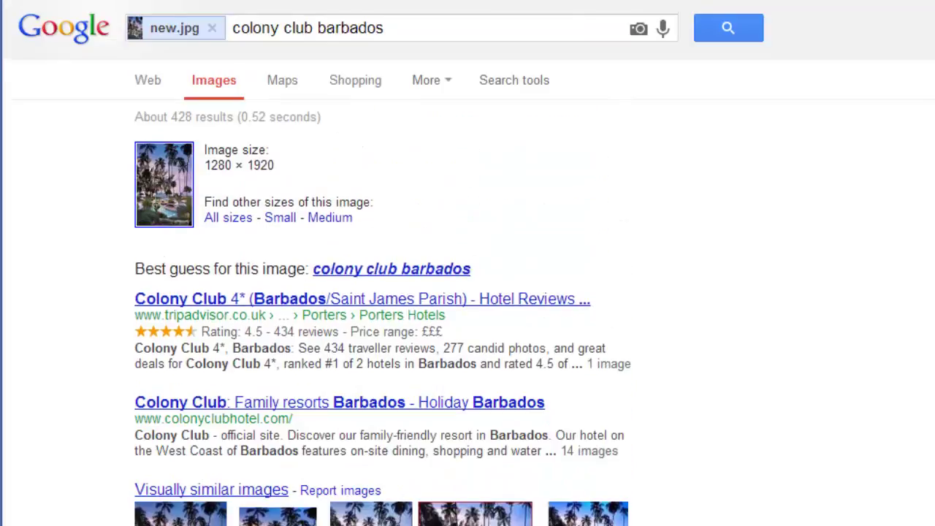
{"action": "left_click", "coordinate": [176, 184]}
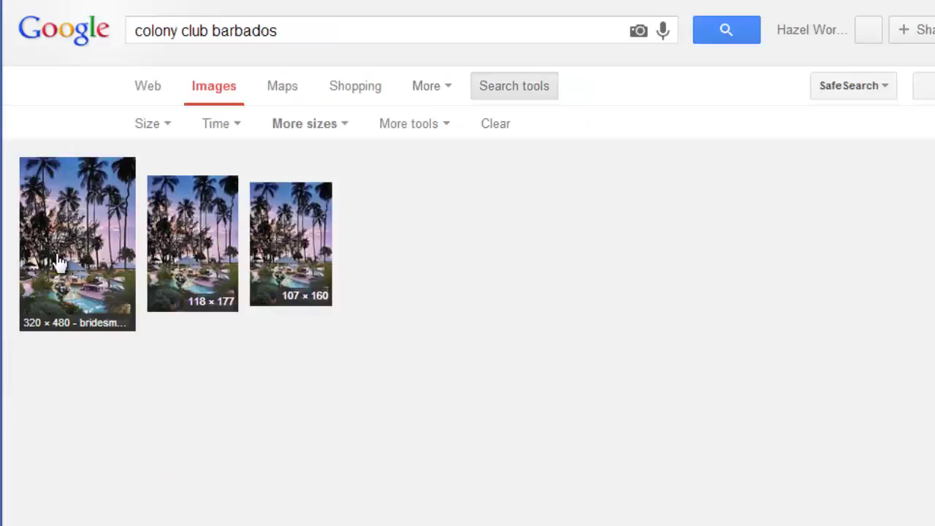